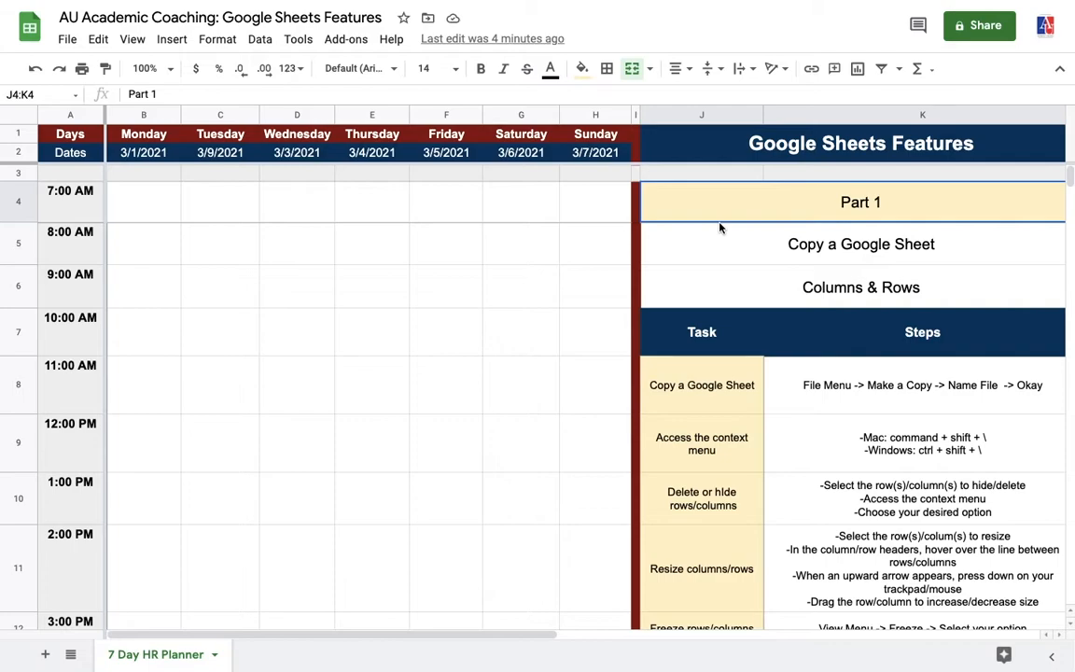
- Walk through the Part 1 table: Copy a Google Sheet, Columns & Rows, Task and Steps headings
left_click(729, 254)
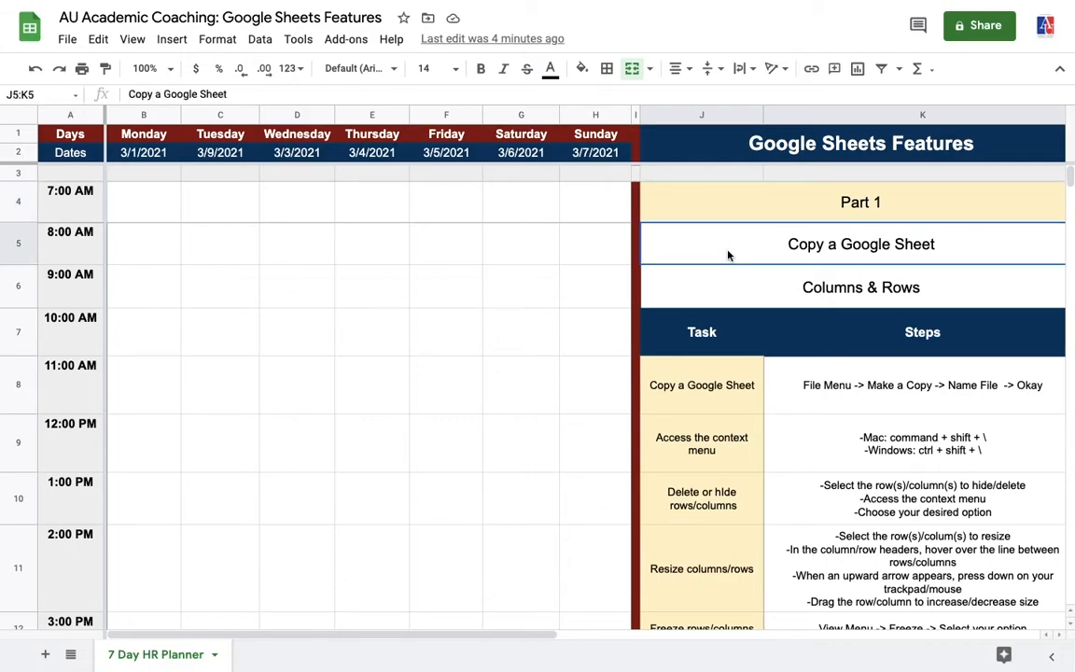
left_click(737, 295)
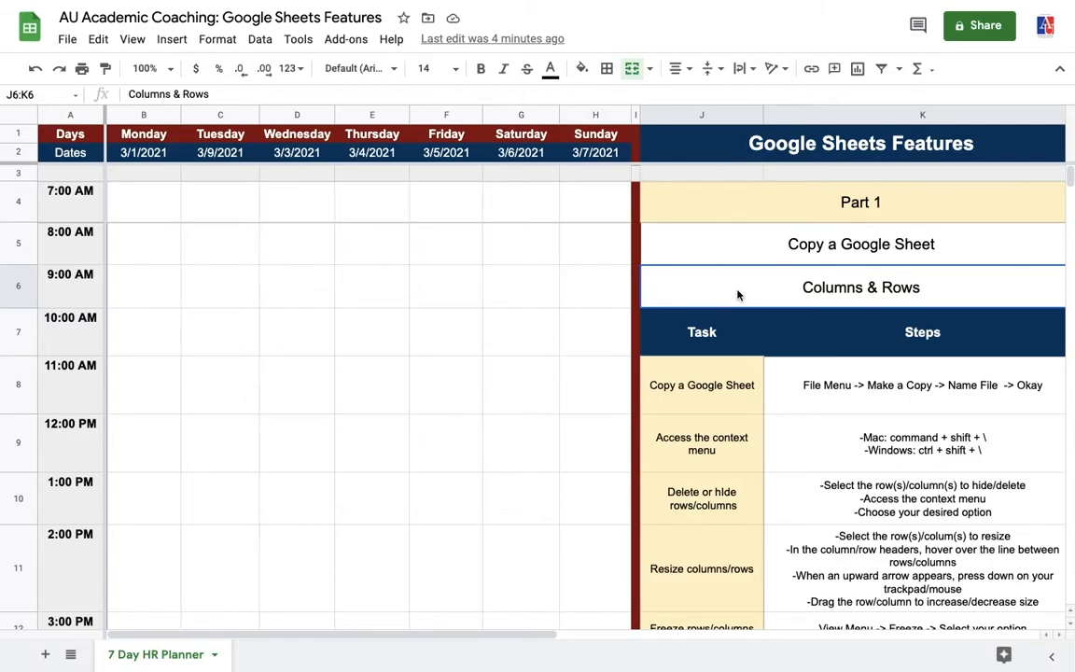
left_click(719, 329)
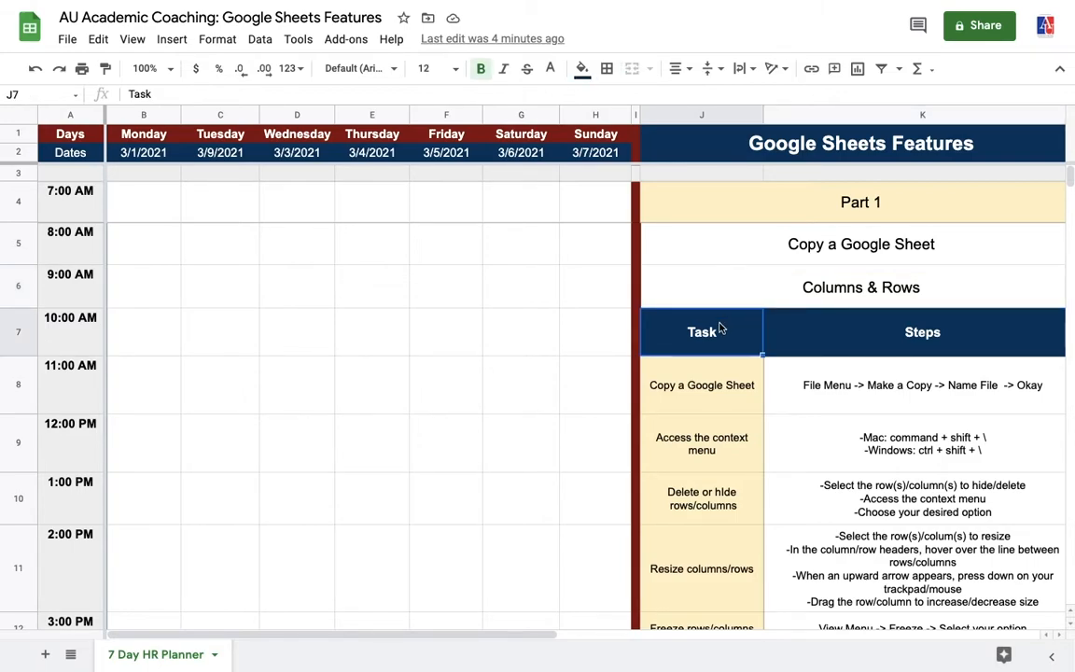
left_click(856, 322)
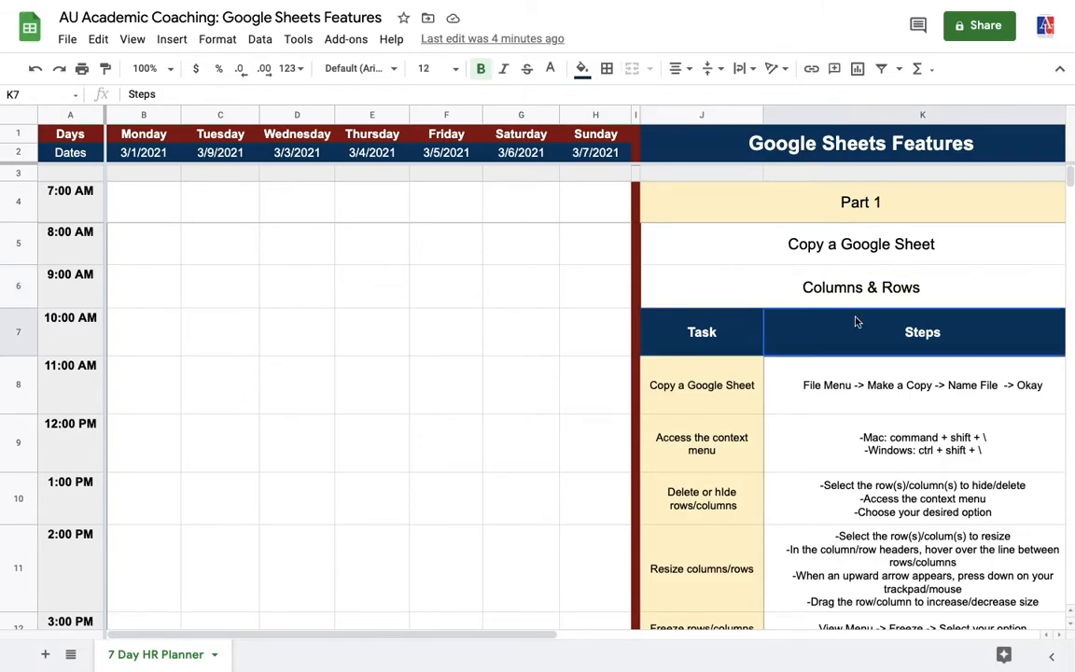
left_click(734, 387)
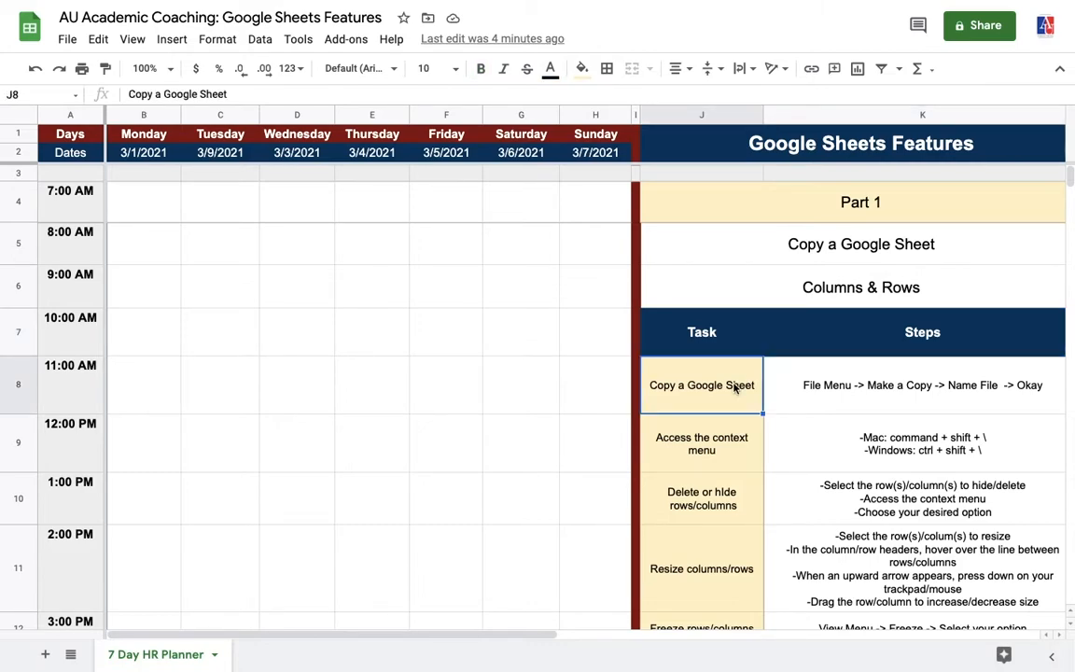
left_click(845, 396)
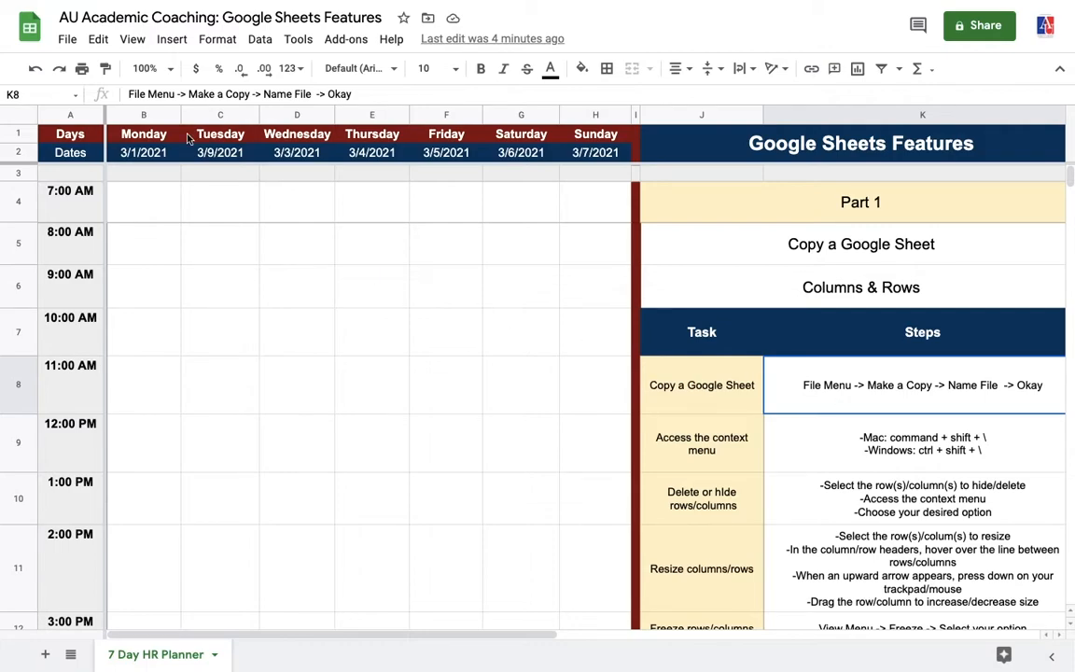
- Start making a copy of the spreadsheet named 'Rename File', then cancel it
left_click(69, 41)
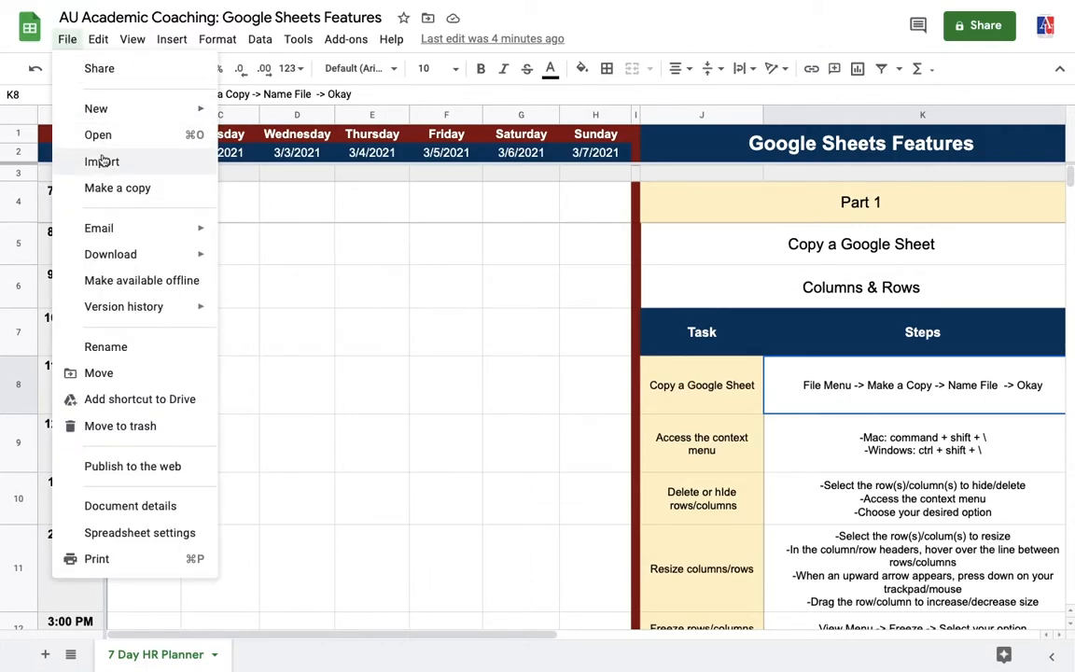
left_click(112, 188)
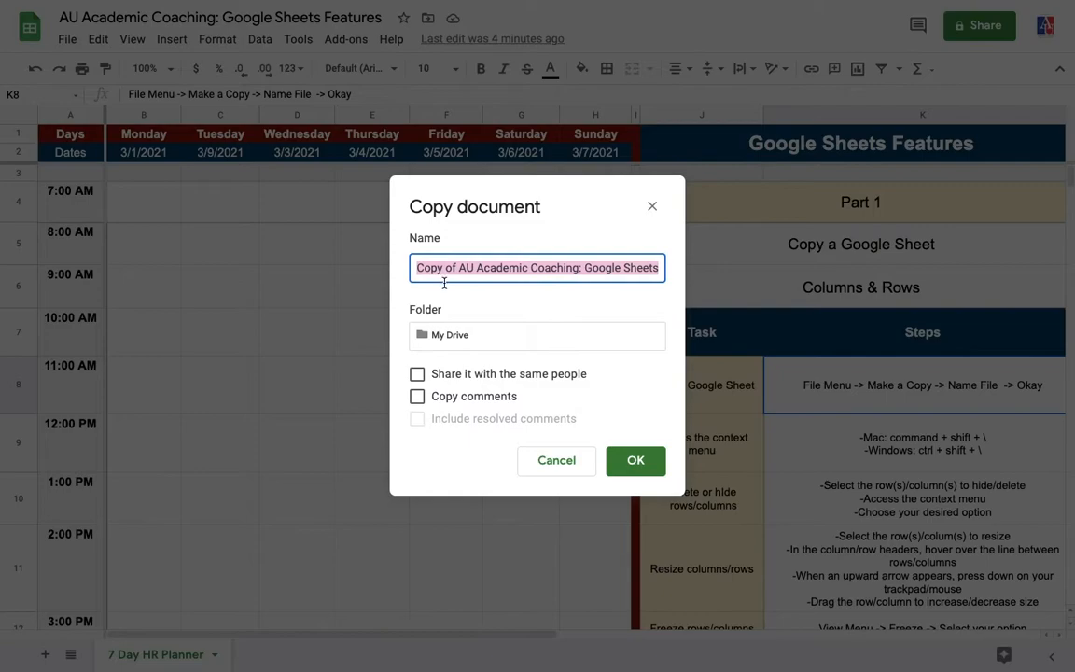
key("BackSpace")
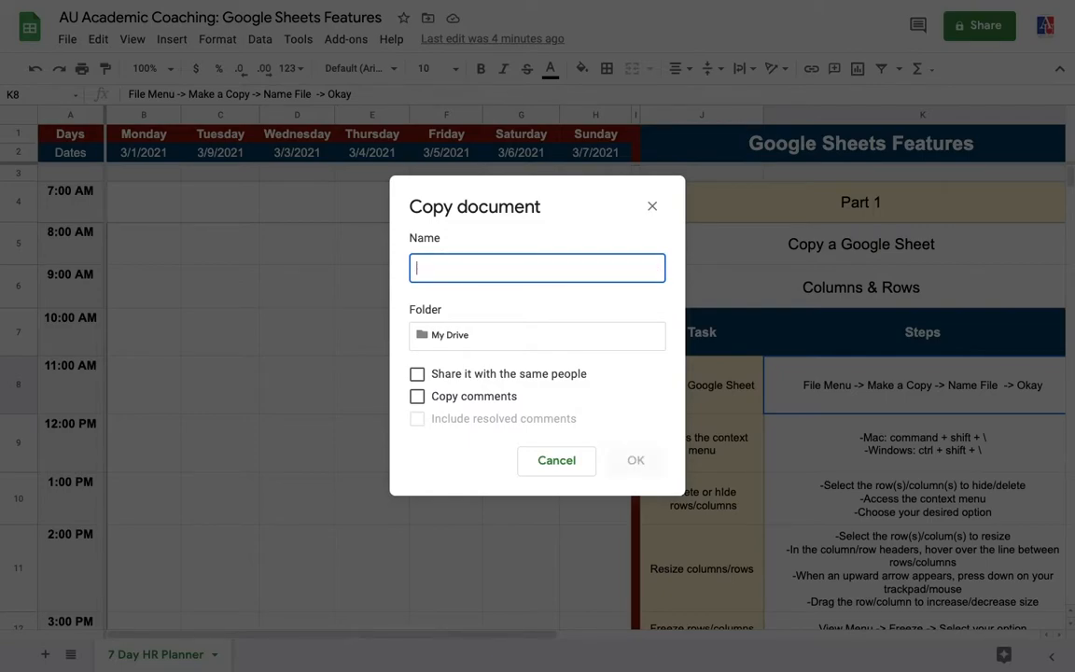
type("Rename File")
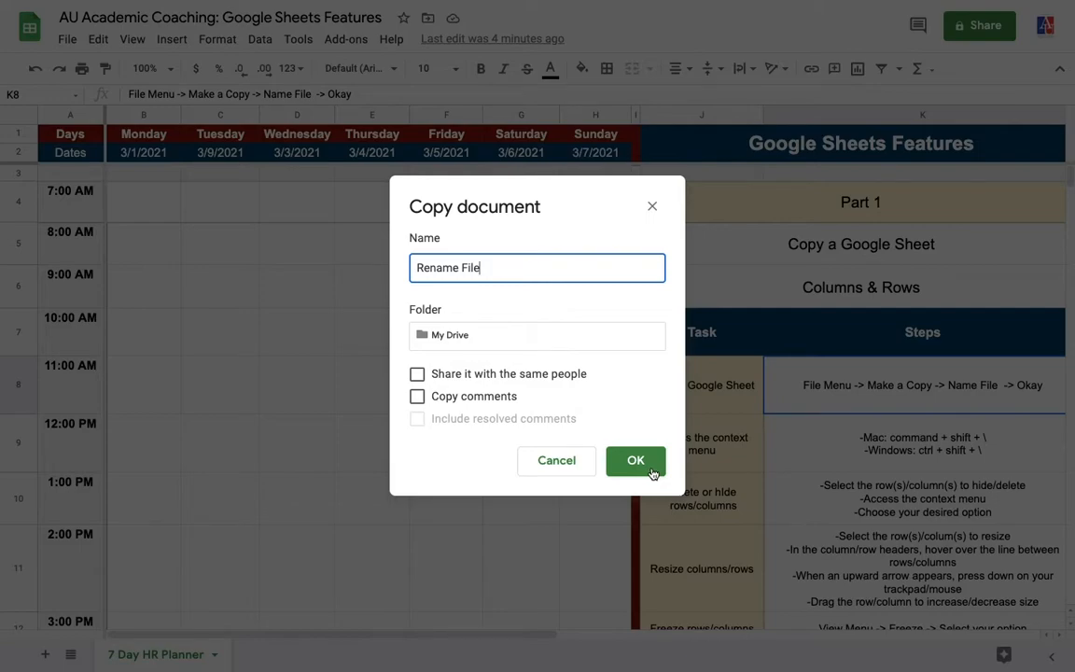
left_click(560, 461)
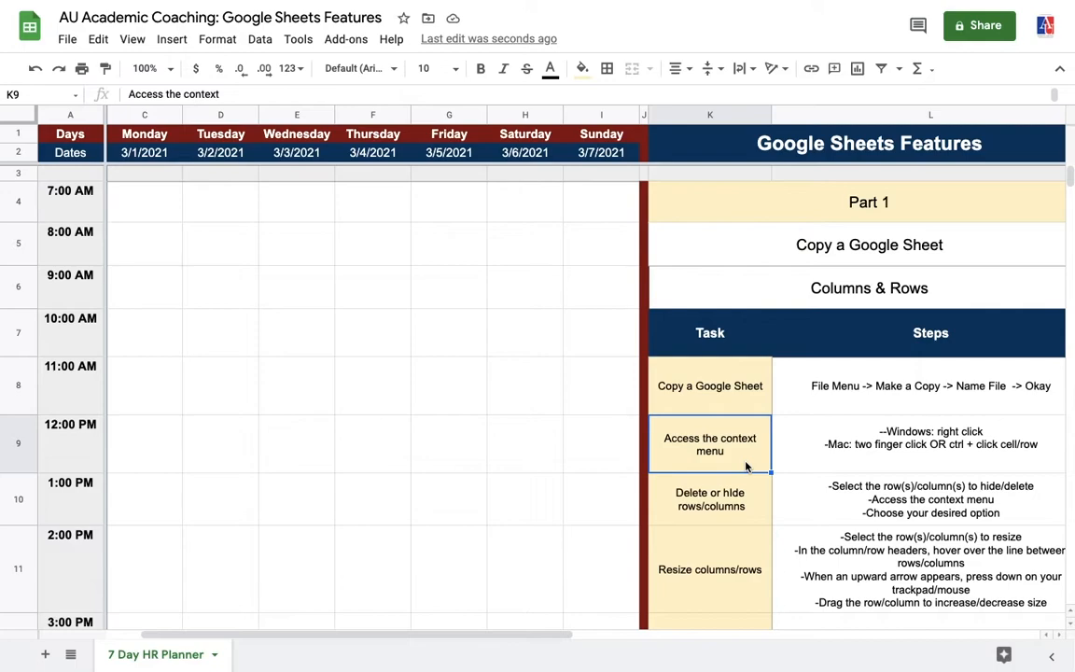
- Show the context menu for cell K9, then dismiss it by clicking J10
right_click(746, 468)
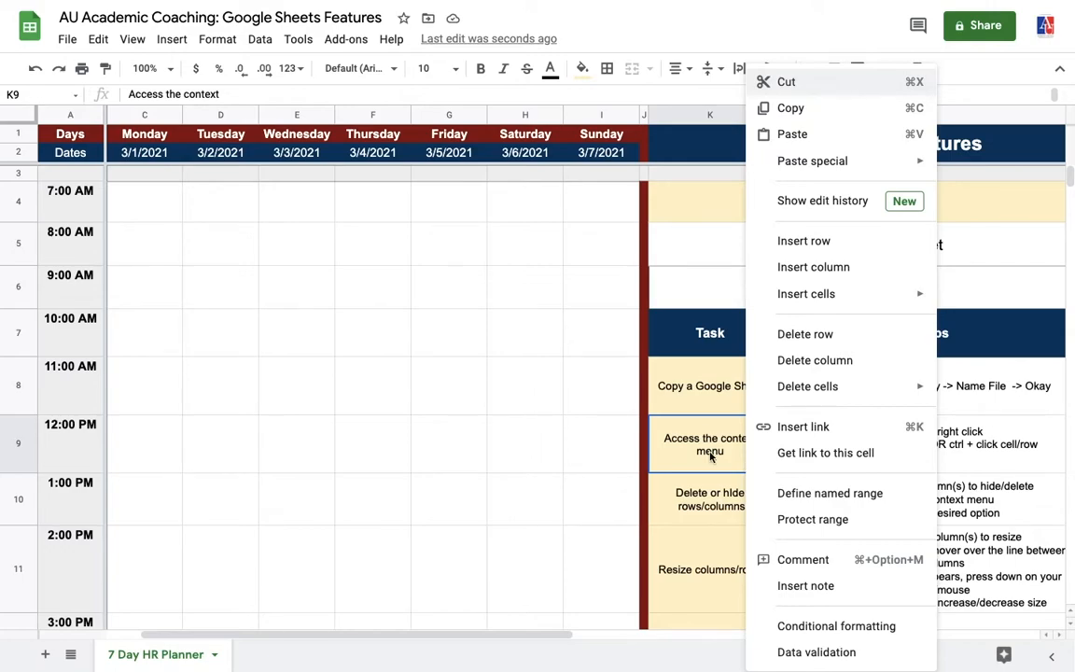
left_click(707, 520)
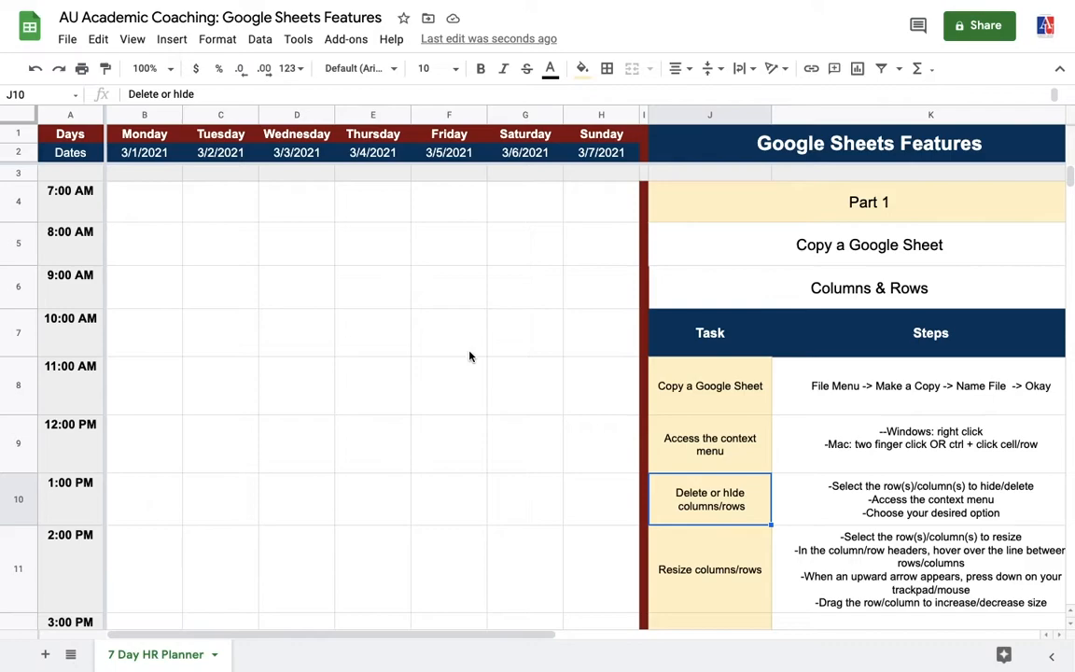
left_click(20, 243)
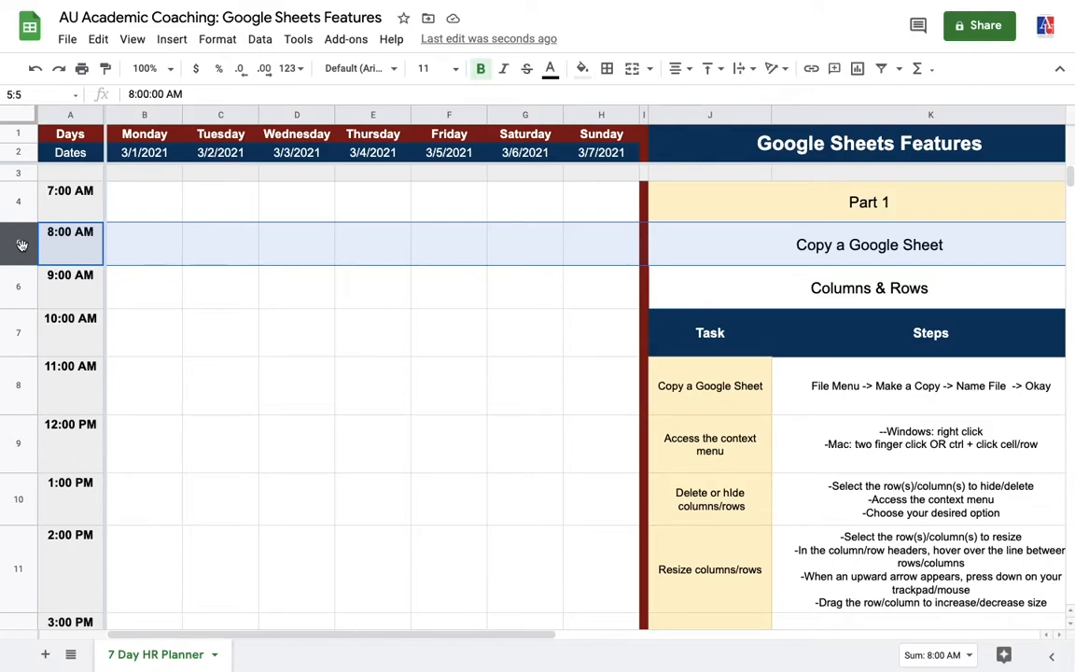
right_click(22, 245)
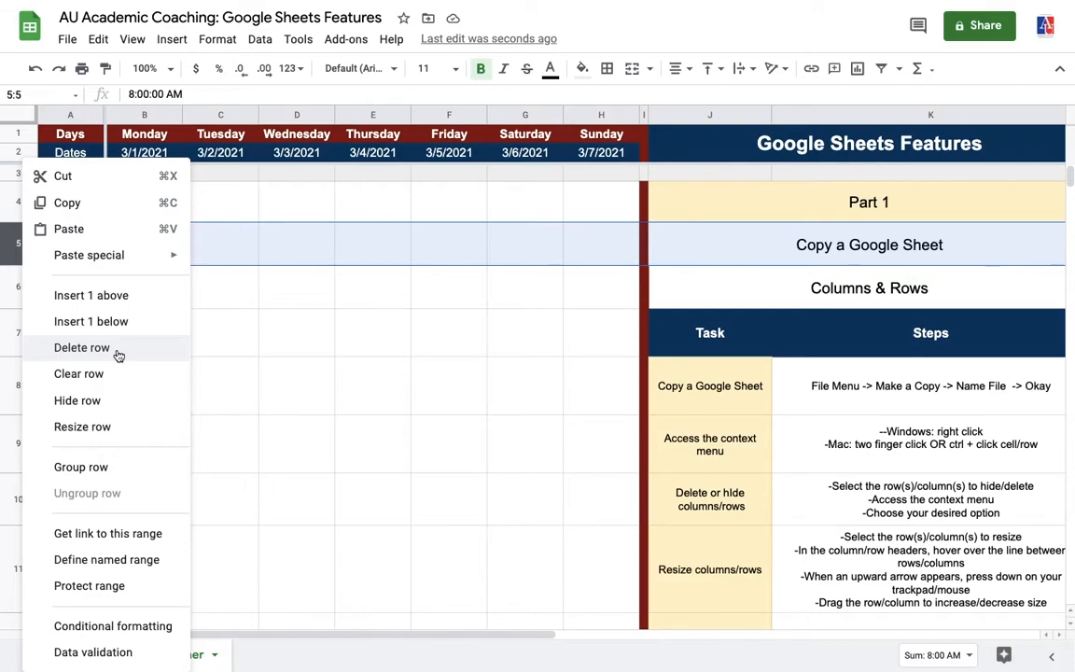
left_click(116, 409)
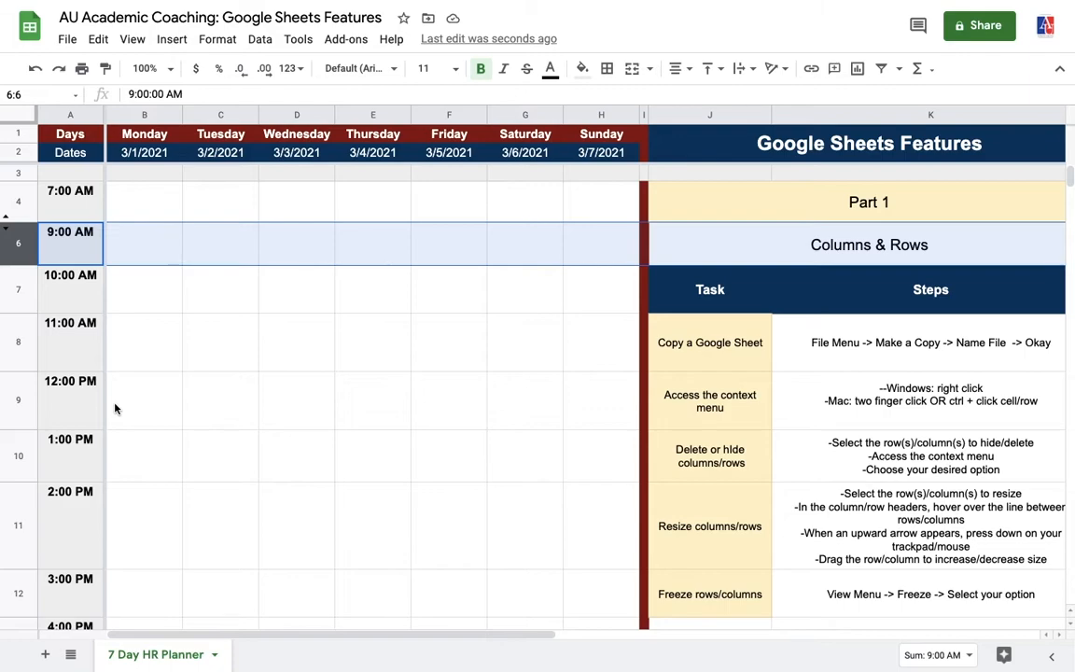
left_click(6, 220)
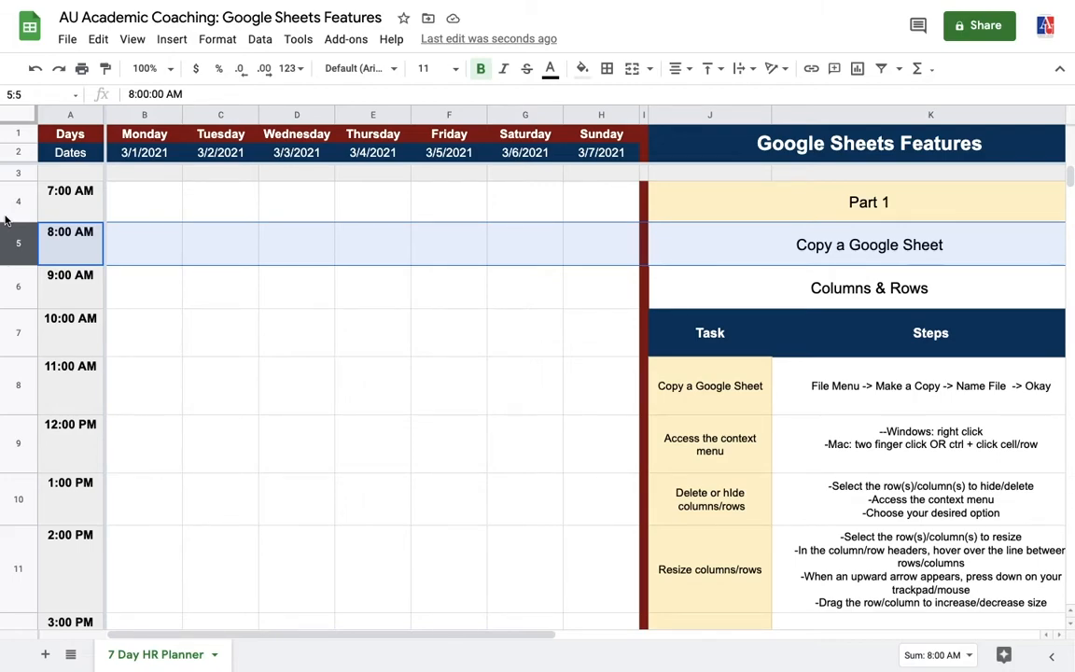
- Delete the Monday column using its right-click menu
left_click(134, 115)
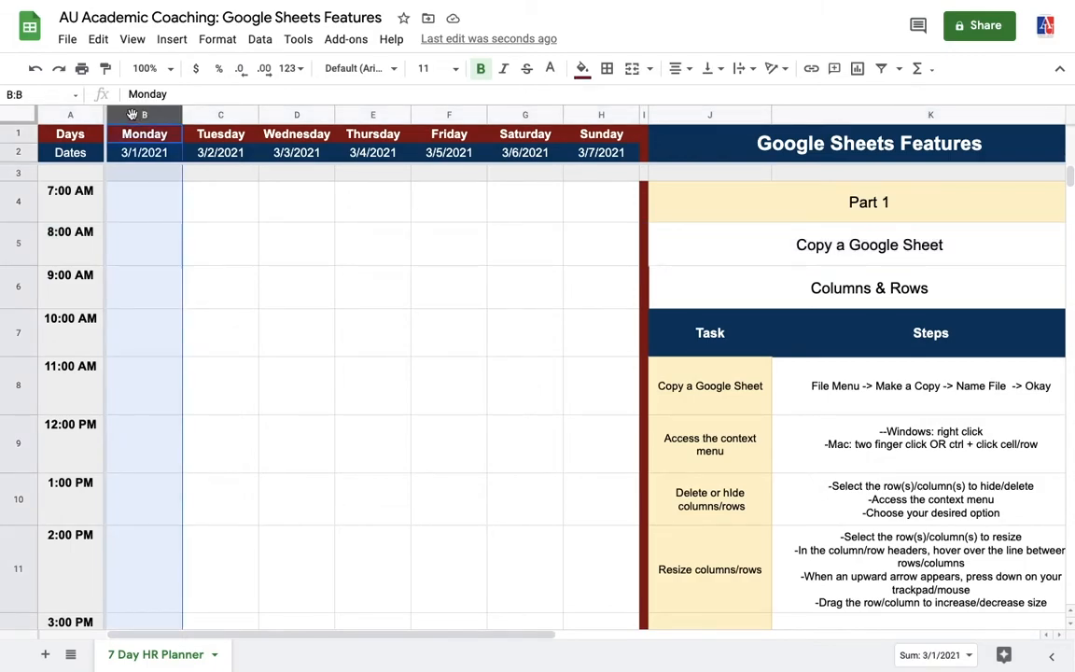
right_click(134, 116)
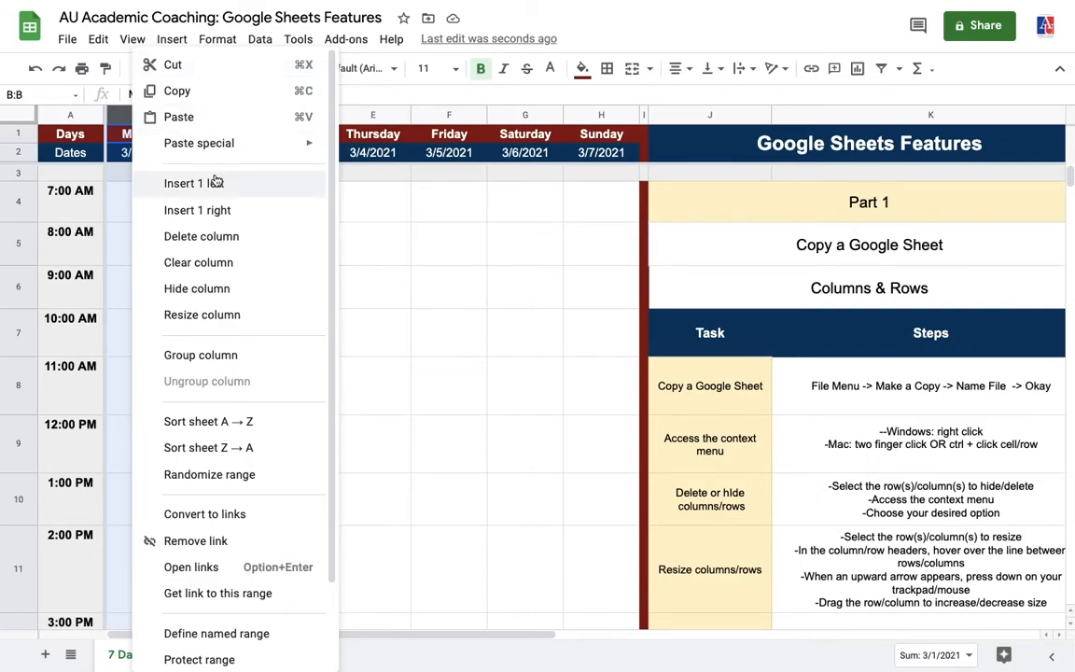
left_click(226, 240)
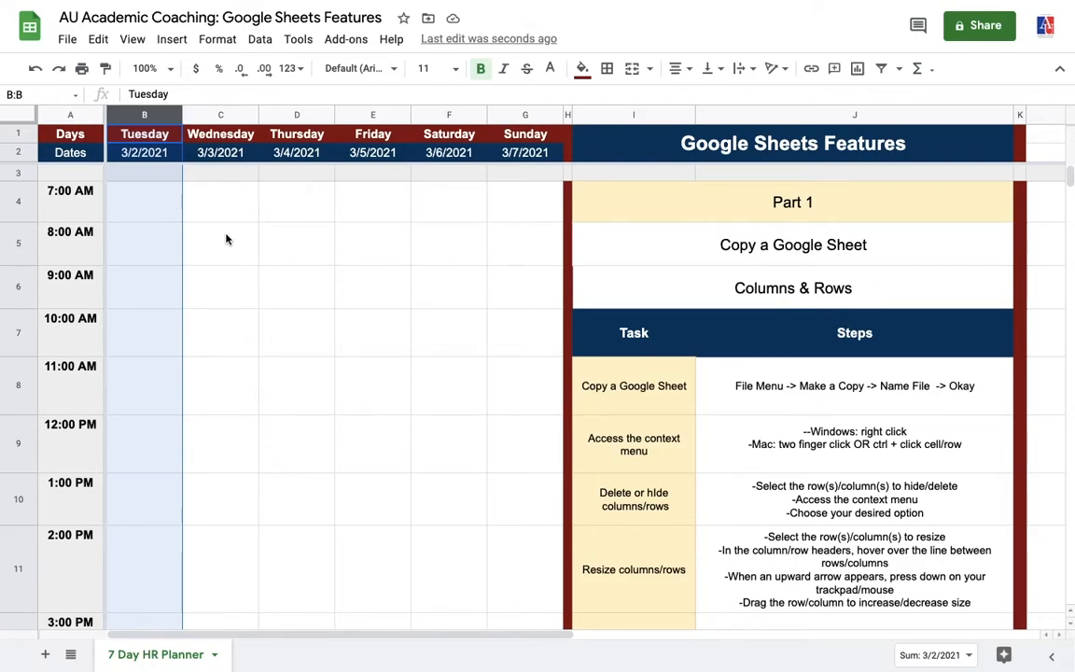
- Undo the deletion to restore Monday, then open and close column B's dropdown menu
key("ctrl+z")
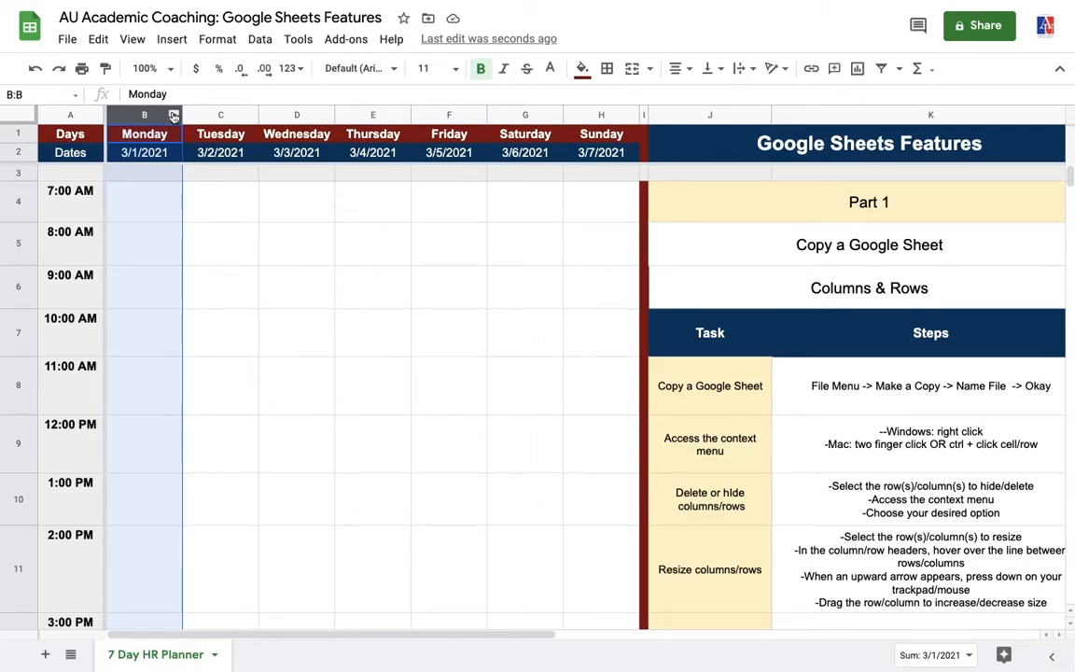
left_click(173, 118)
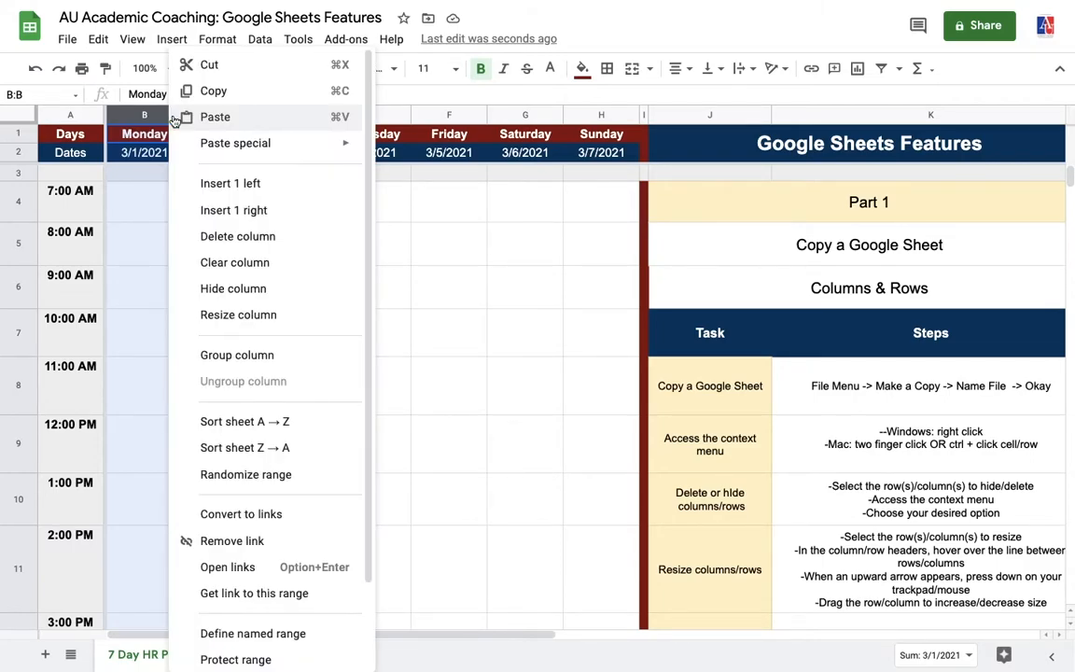
left_click(148, 201)
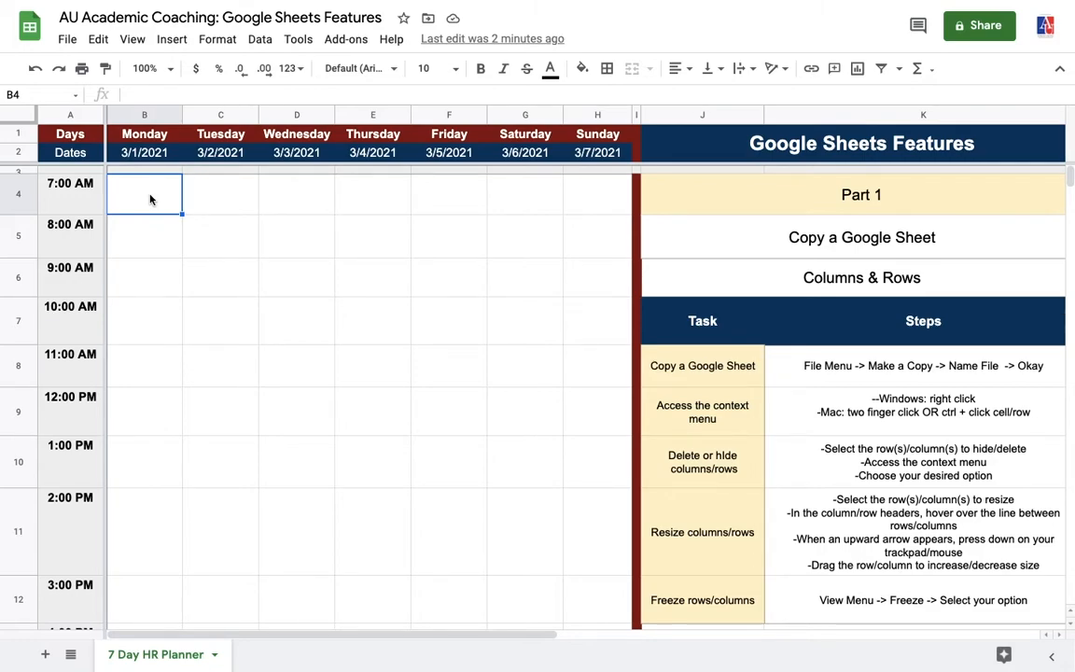
- Select the 7:00 AM row 4 and drag its lower border to change its height
left_click(19, 195)
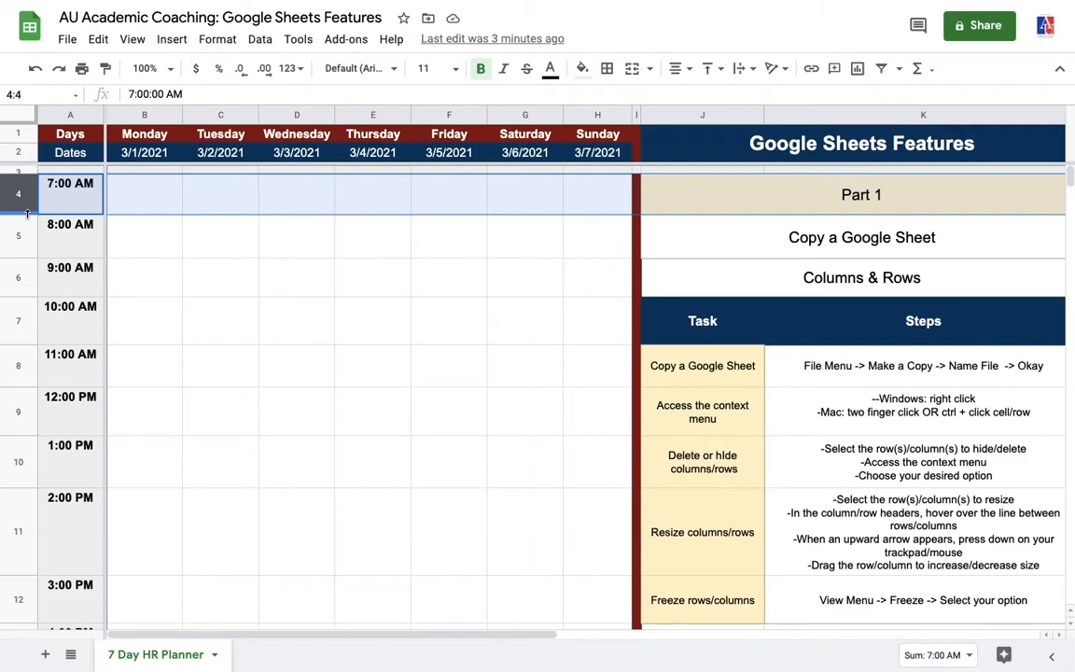
left_click_drag(27, 213, 27, 215)
left_click(130, 242)
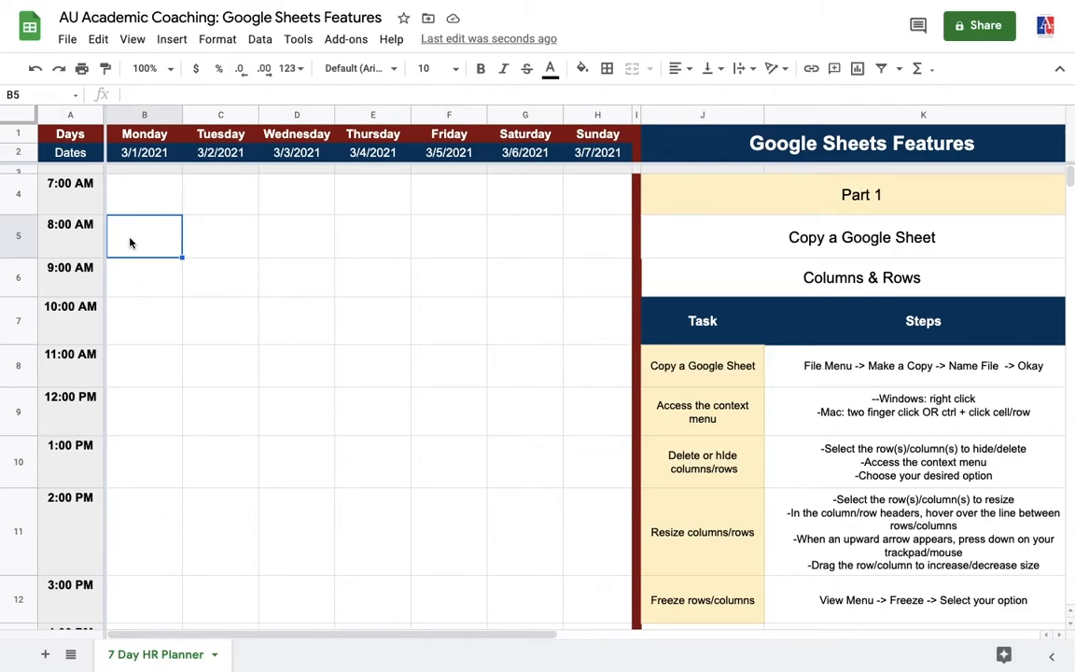
left_click(136, 116)
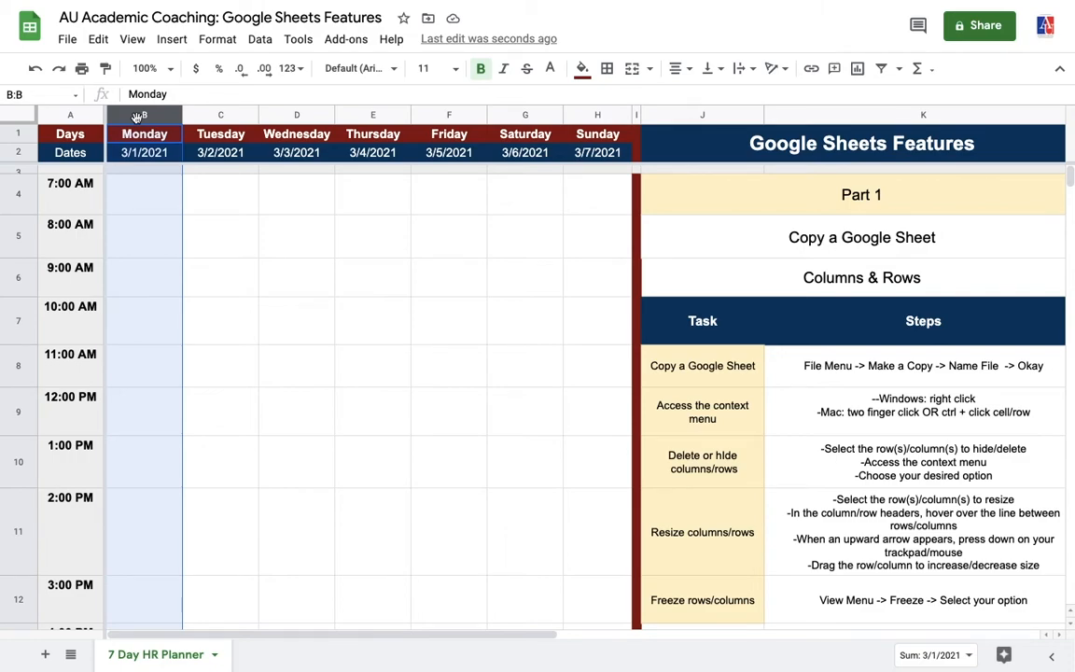
key("shift+Right")
key("shift+Right")
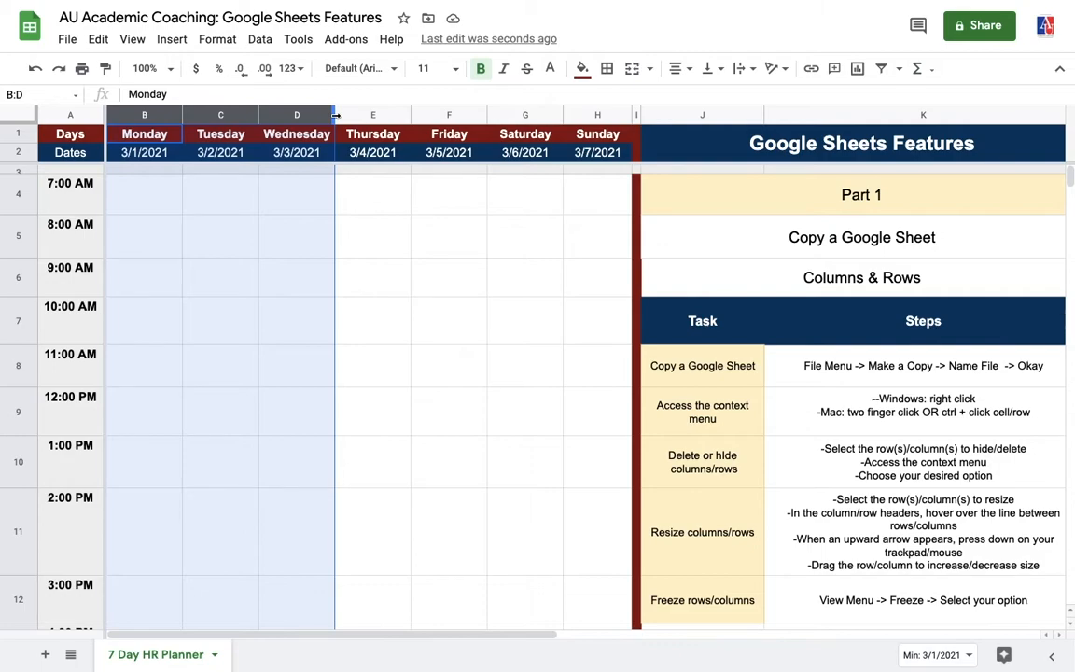
left_click_drag(334, 114, 334, 113)
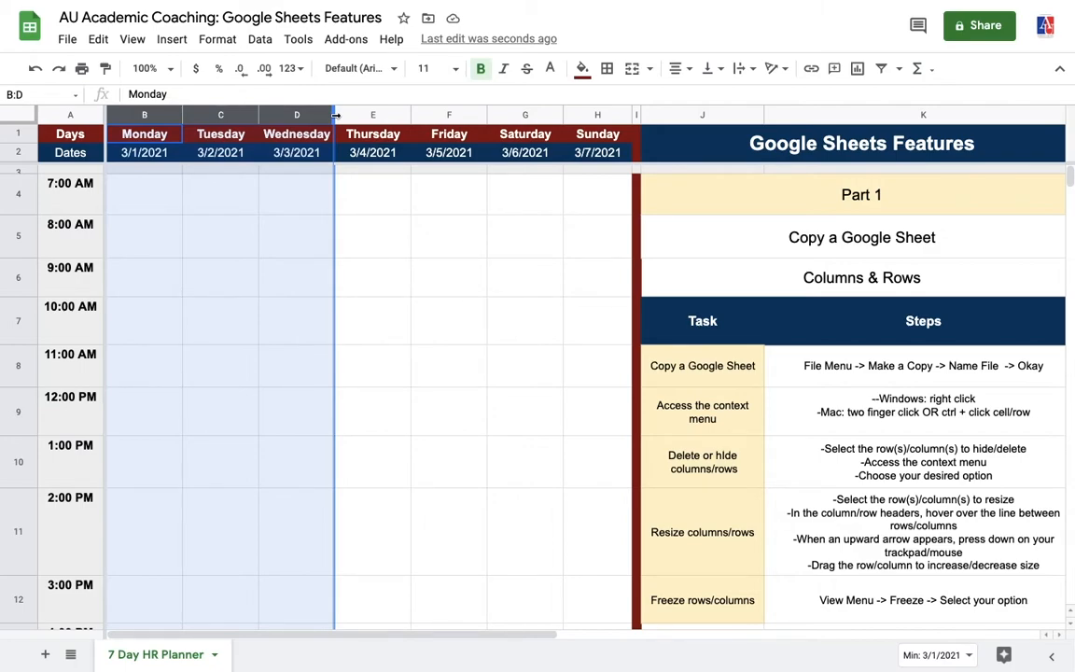
left_click_drag(335, 114, 339, 115)
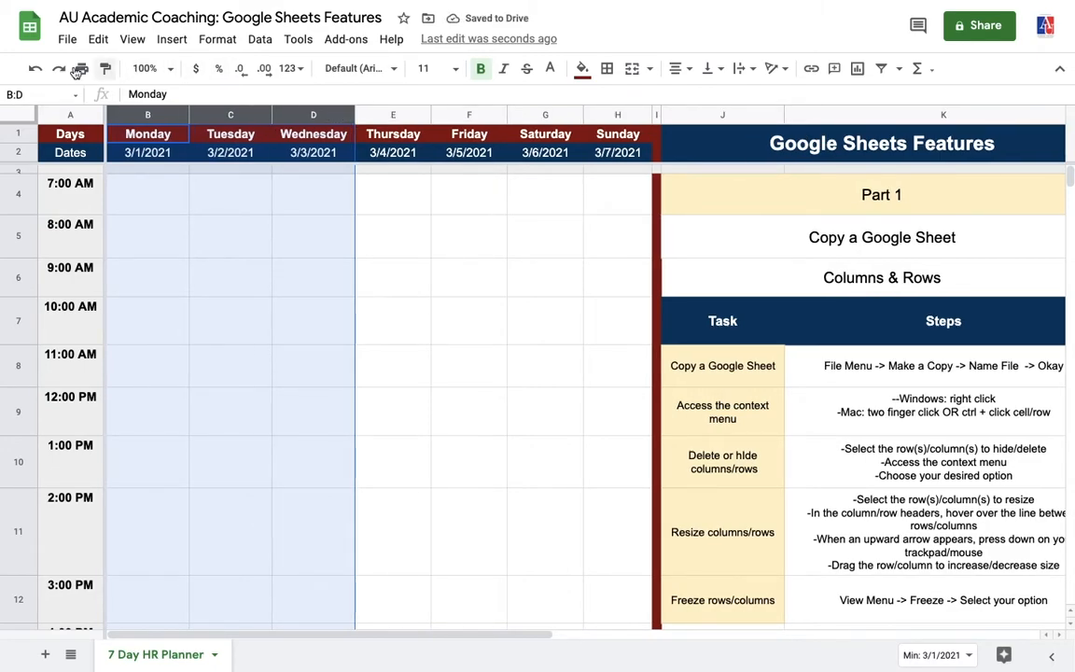
left_click(34, 69)
left_click(688, 595)
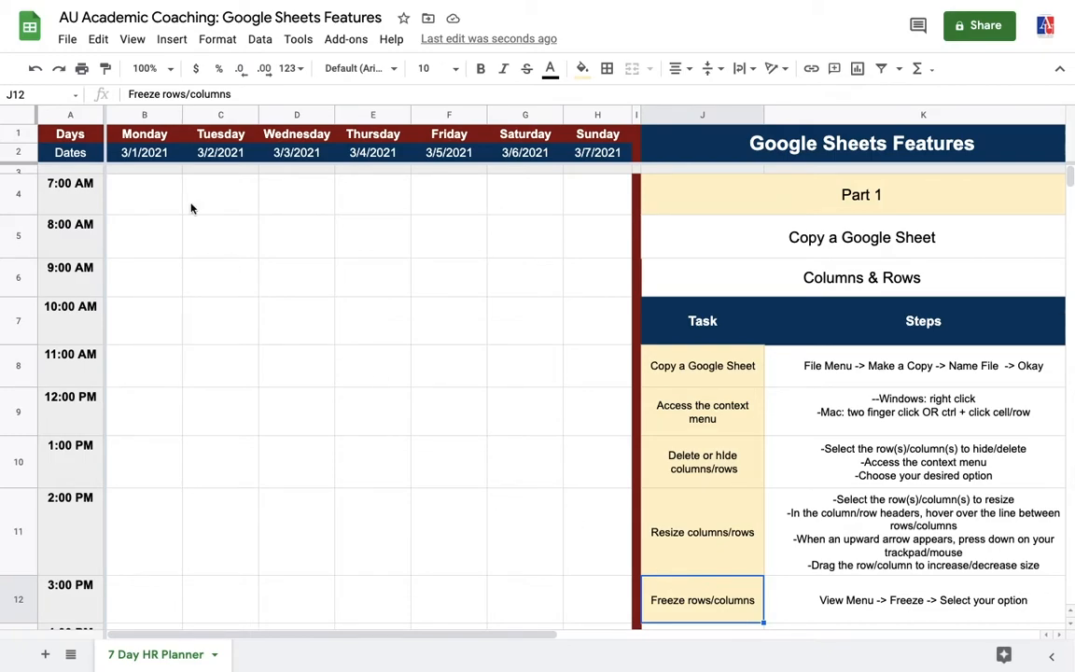
- Freeze rows with View > Freeze > Up to current row (12)
left_click(133, 39)
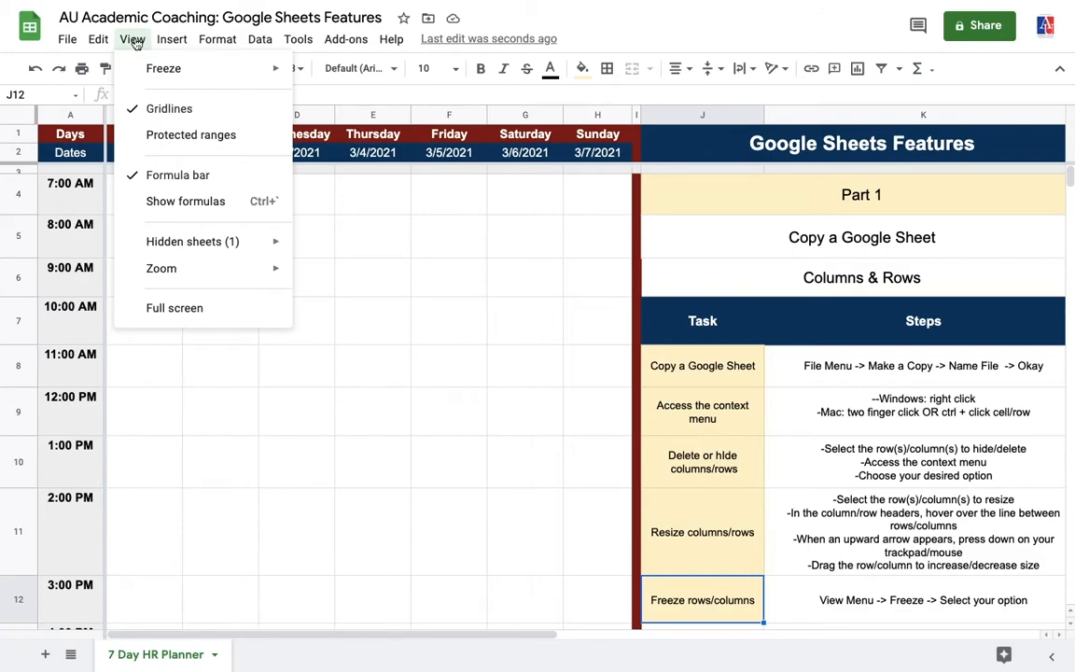
mouse_move(160, 73)
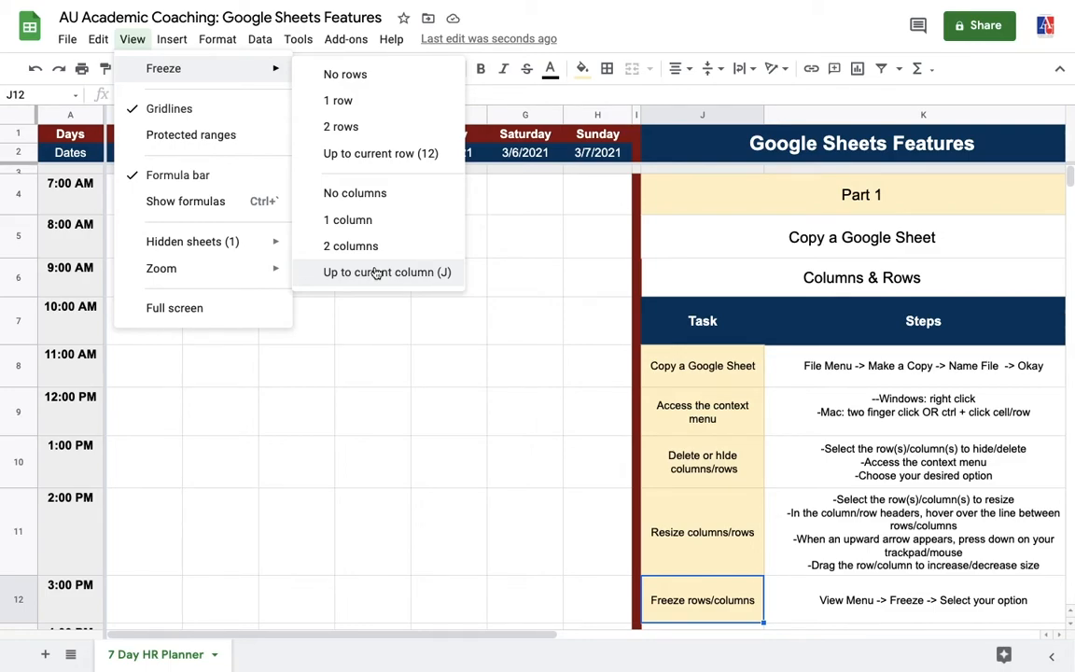
left_click(366, 154)
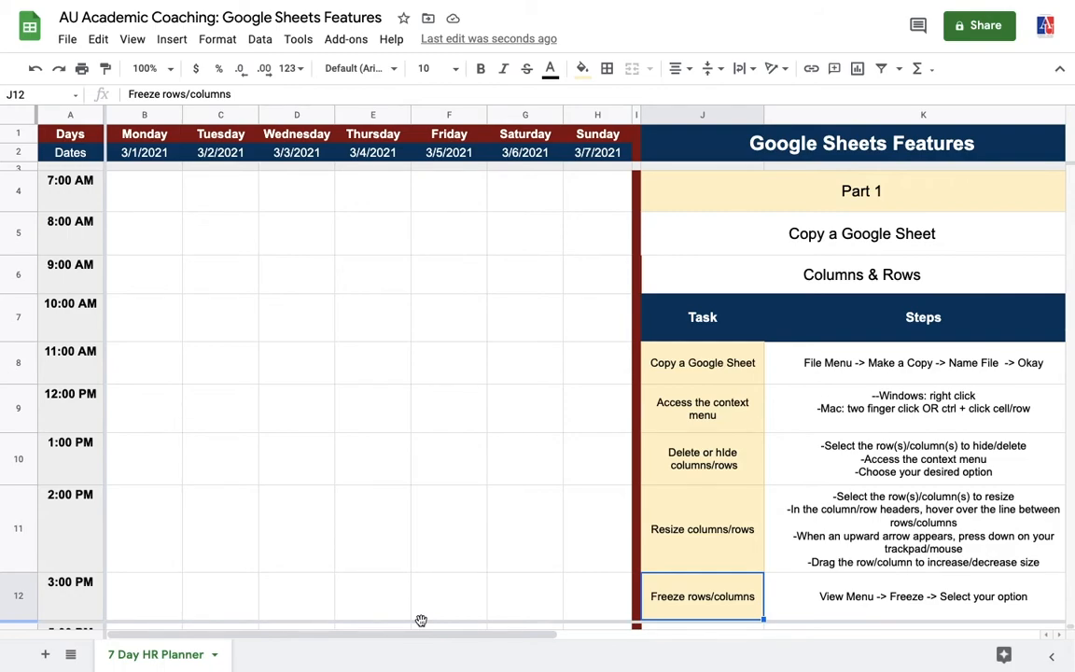
- Move the freeze bar up beneath the Days and Dates rows and scroll to confirm they stay fixed
left_click_drag(421, 620, 452, 163)
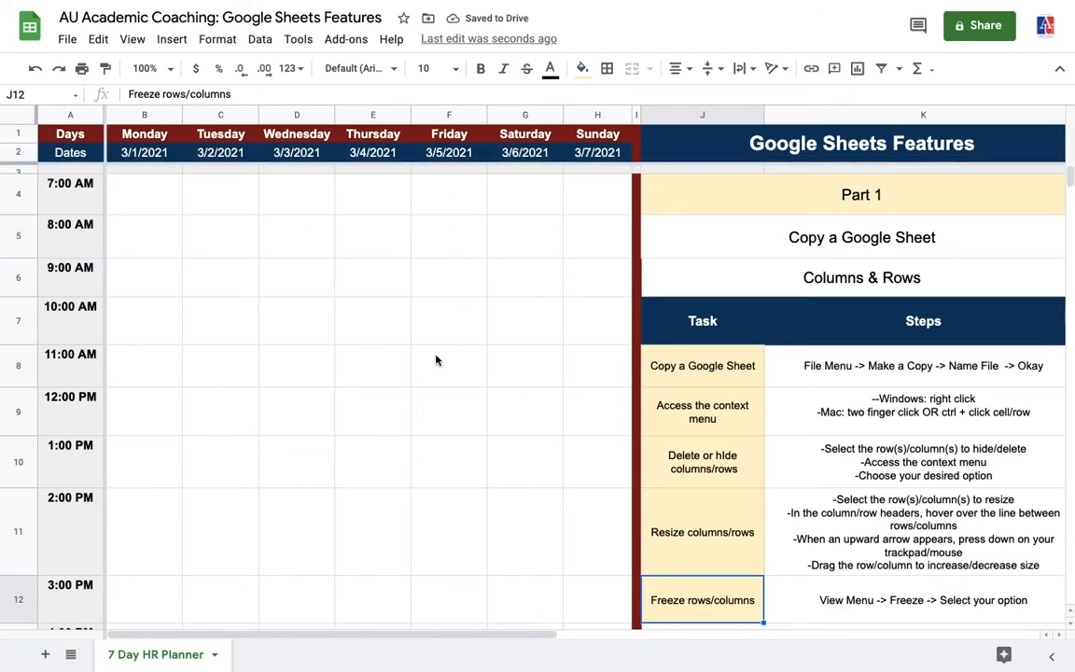
scroll(435, 361, "down", 5)
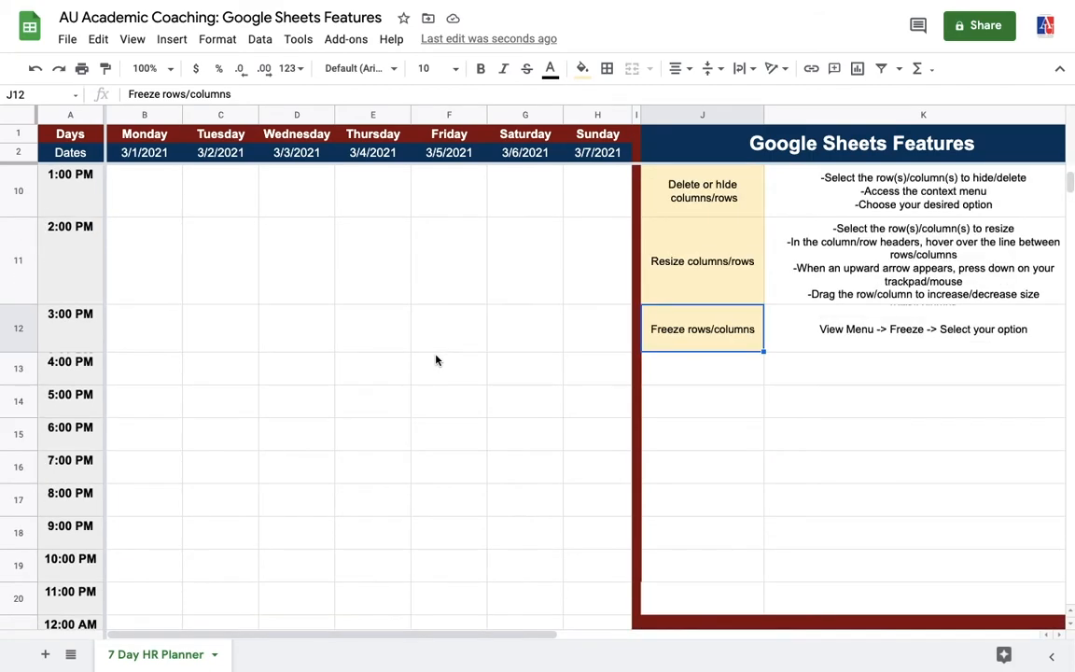
scroll(434, 360, "down", 1)
scroll(435, 360, "up", 5)
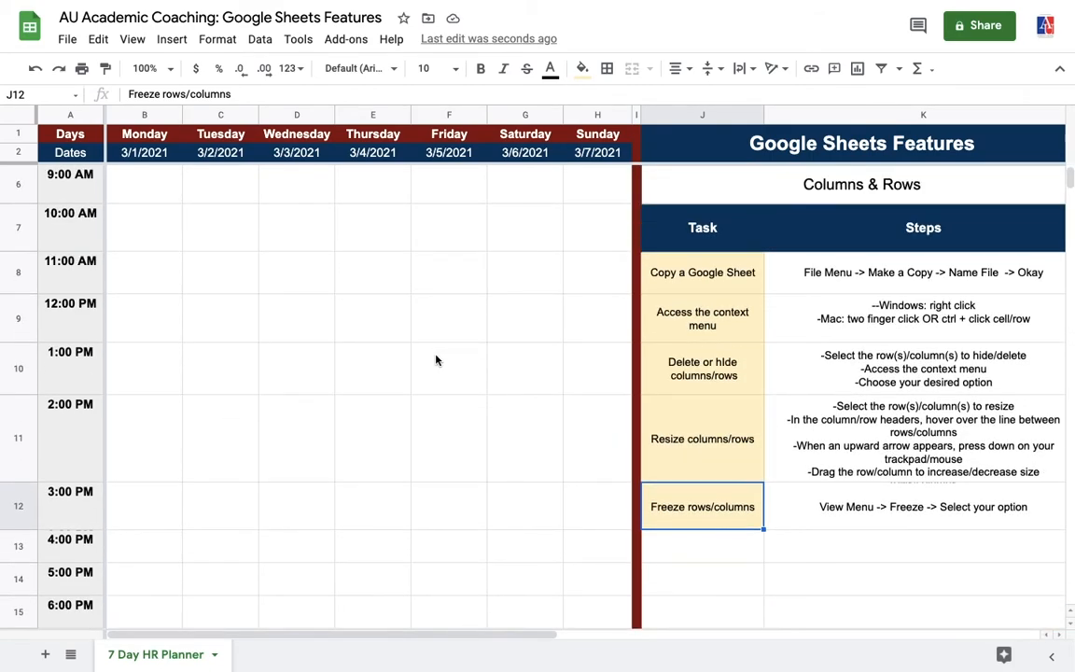
scroll(435, 360, "up", 2)
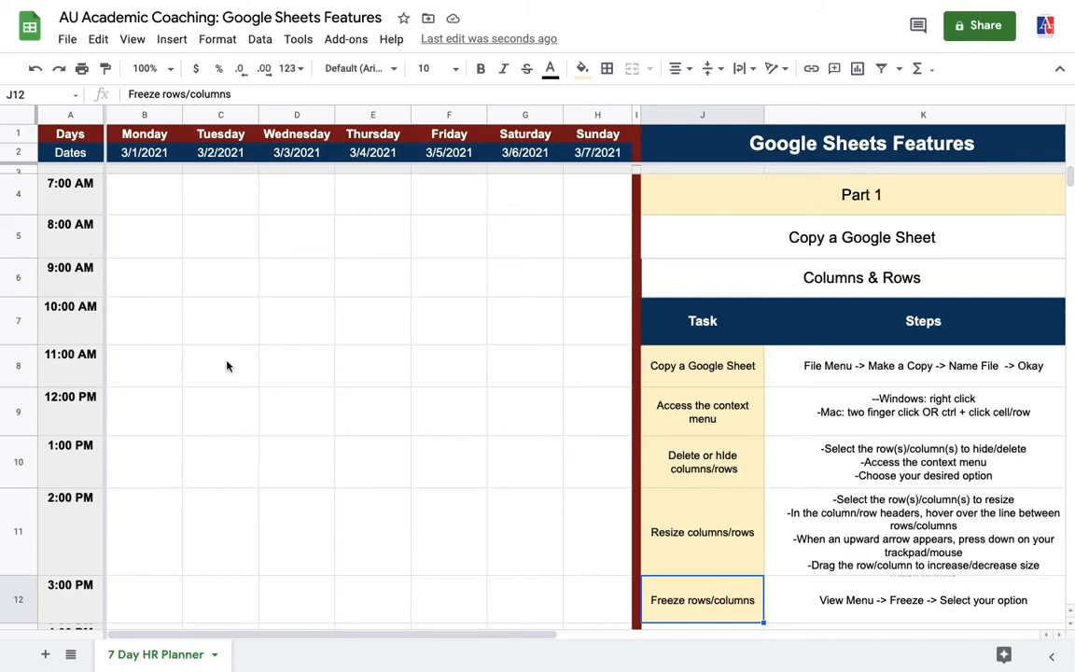
scroll(227, 365, "right", 2)
scroll(227, 365, "left", 2)
scroll(227, 366, "down", 1)
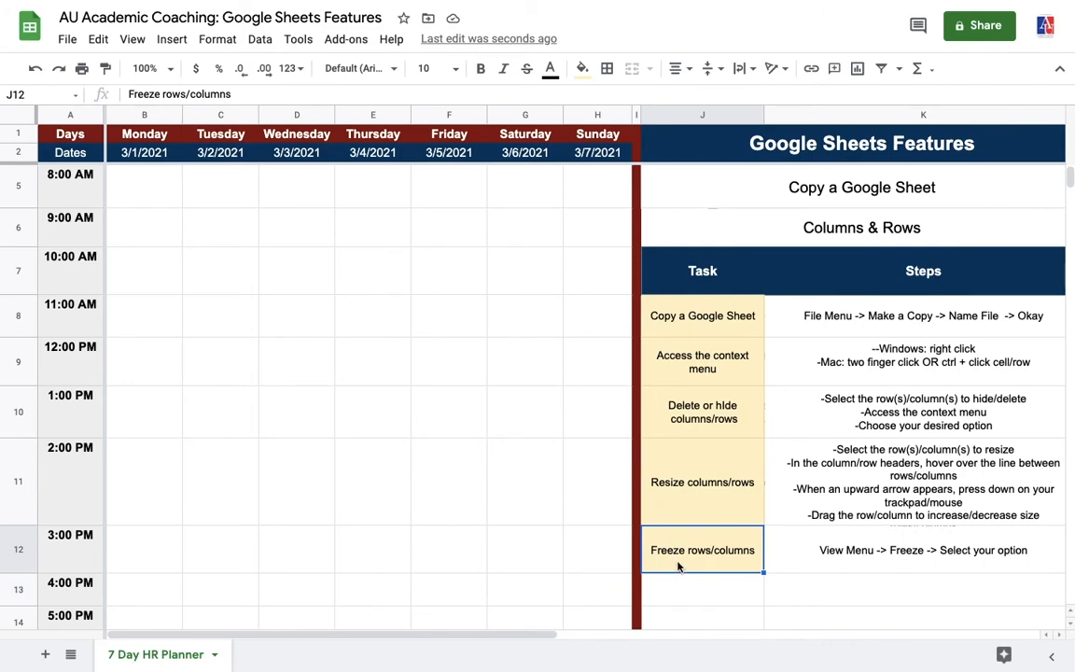
scroll(678, 565, "up", 1)
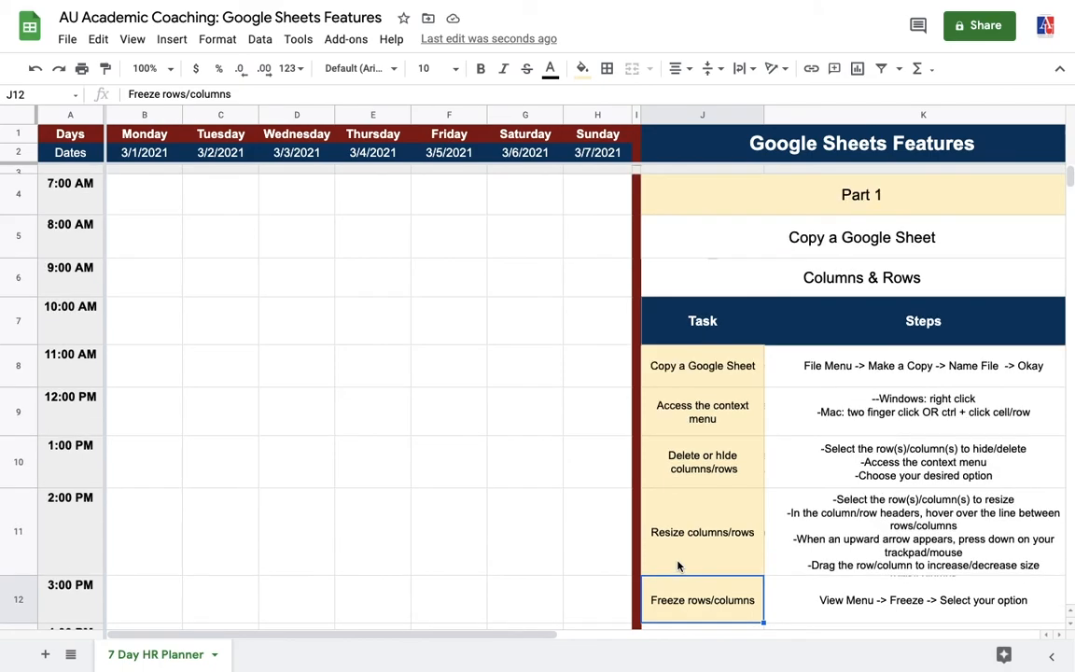